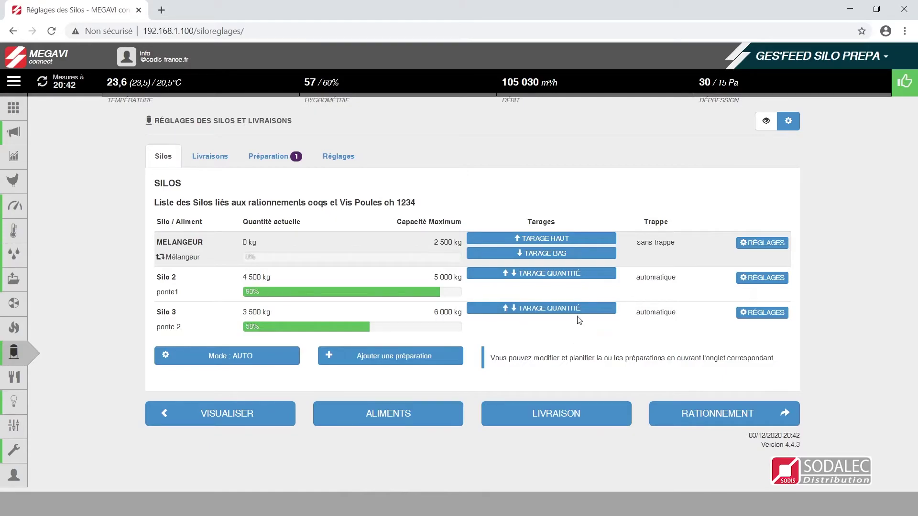
# - Calibrate the quantity of Silo 2 to 4000 kg and validate it
pyautogui.click(538, 276)
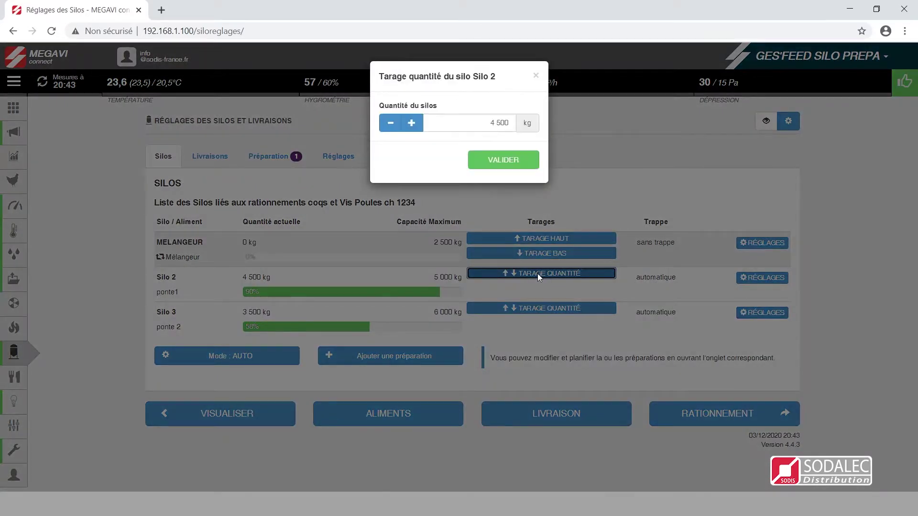
pyautogui.click(475, 123)
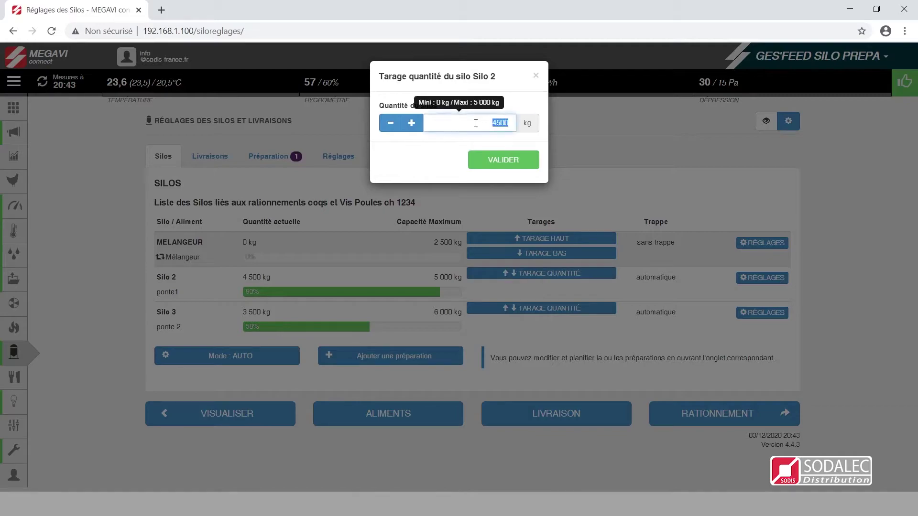
pyautogui.write('4000')
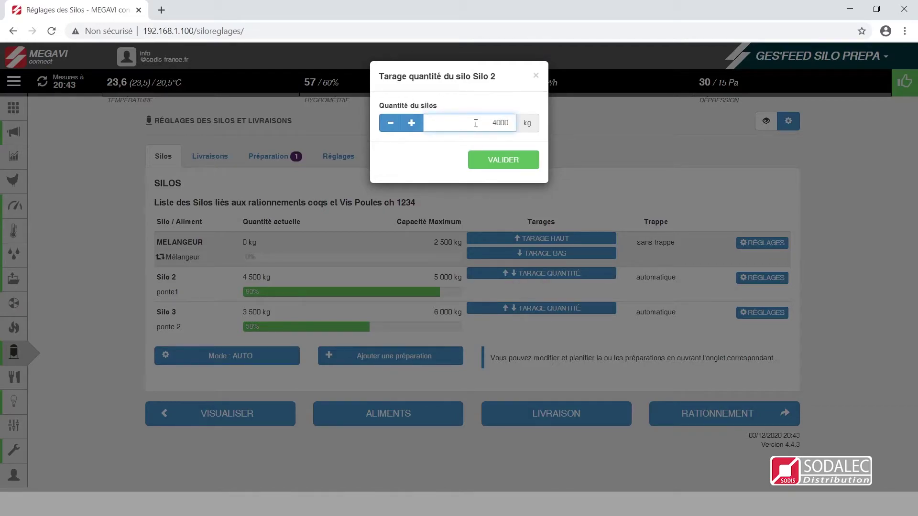
pyautogui.click(507, 159)
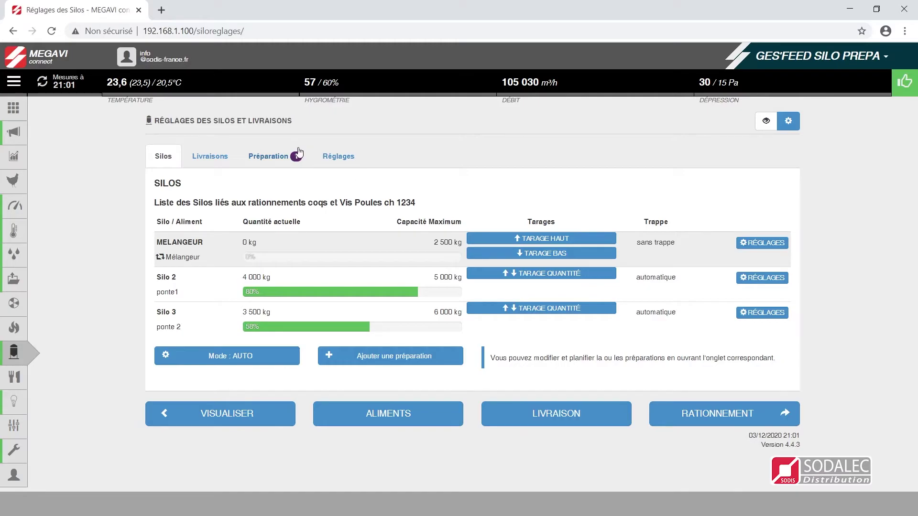
# - Review the common delivery settings, including the Vis Poules ch 1234 state, and open the MELANGEUR silo's settings
pyautogui.click(338, 162)
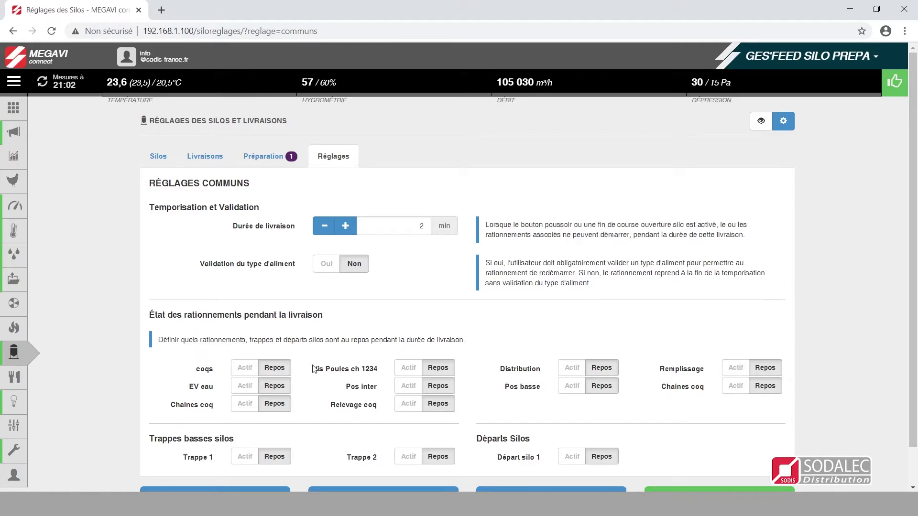
pyautogui.click(398, 370)
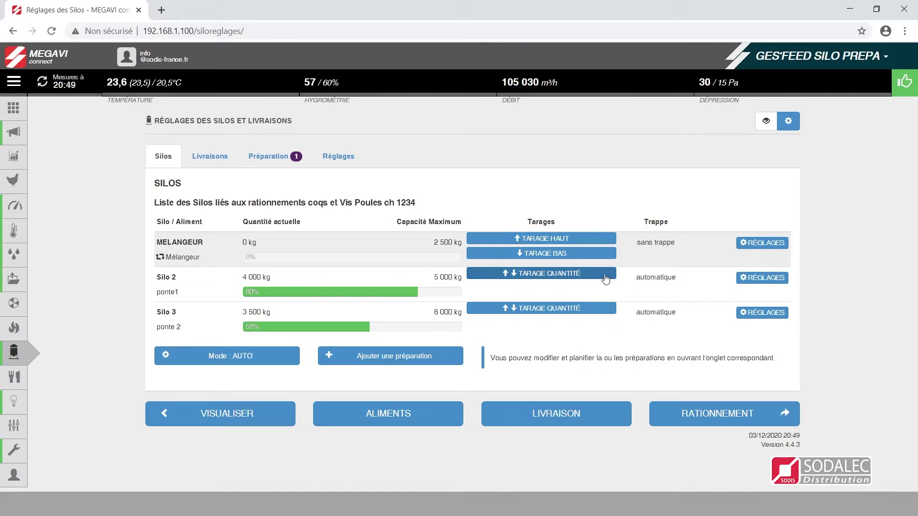
pyautogui.click(755, 246)
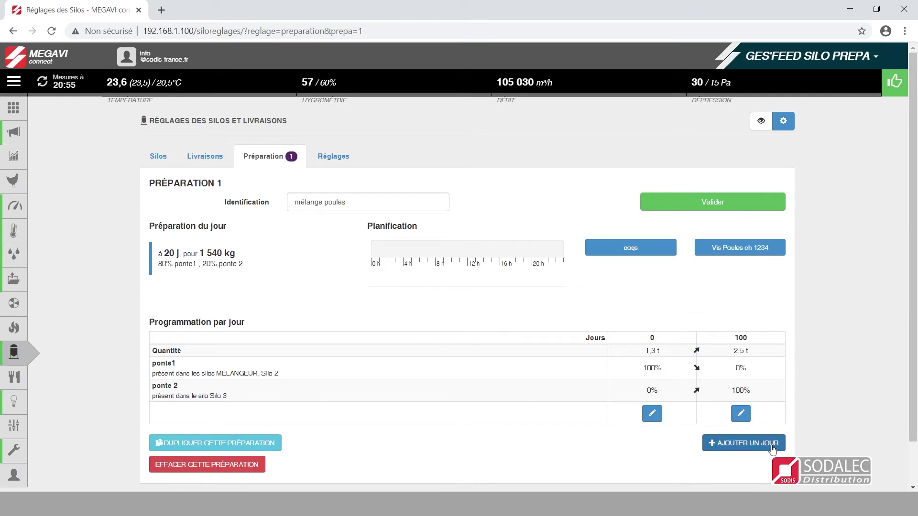
# - Add day 101 to the mélange poules preparation with a quantity of 2500 kg, mixing feeds ponte1 and ponte 2
pyautogui.click(735, 443)
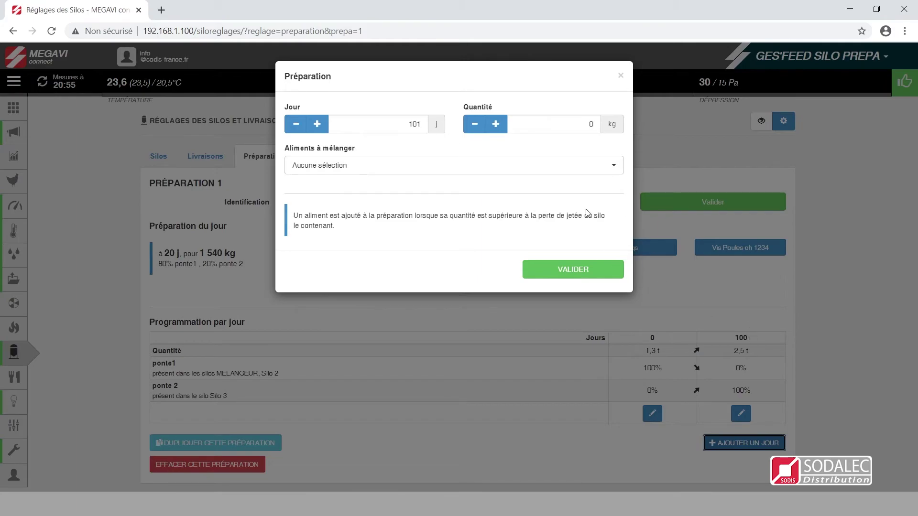
pyautogui.click(579, 132)
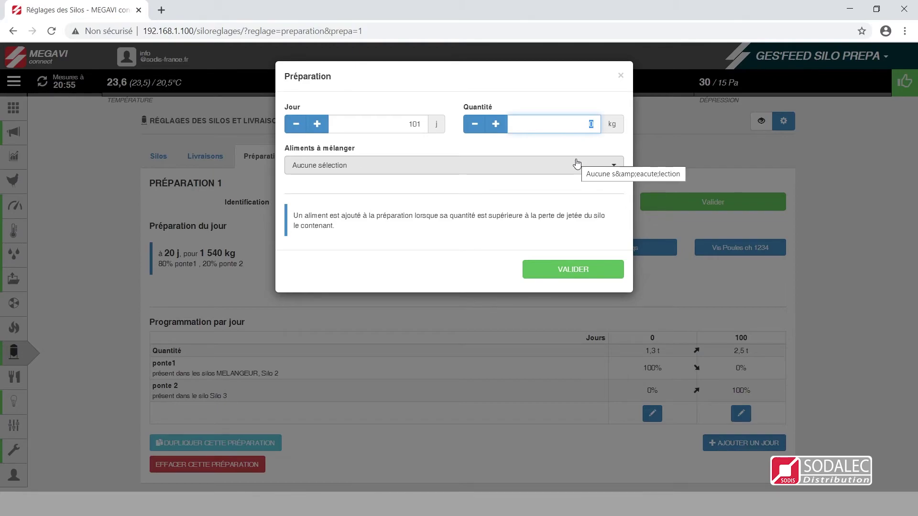
pyautogui.write('25')
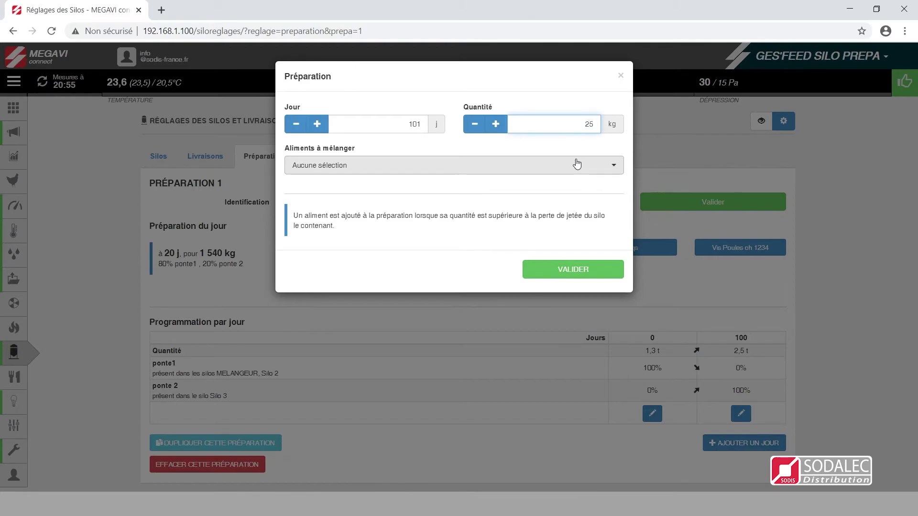
pyautogui.write('80')
pyautogui.click(619, 171)
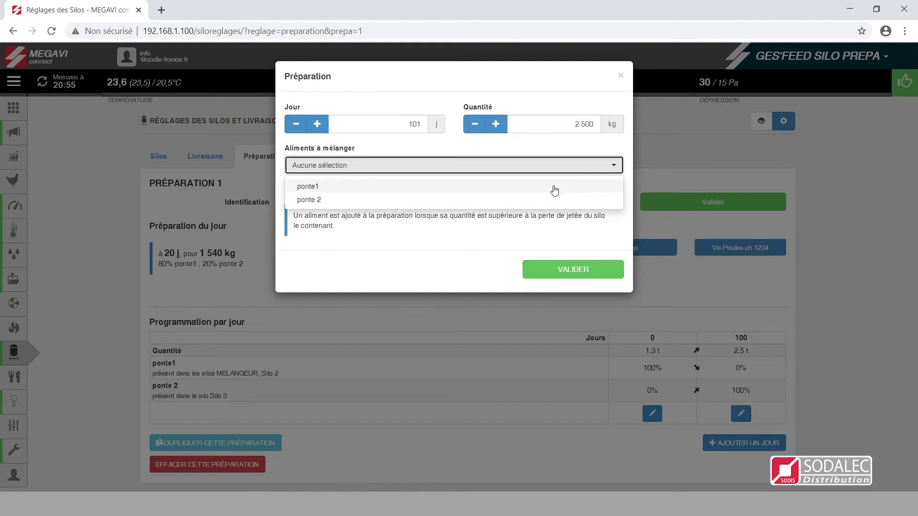
pyautogui.click(554, 188)
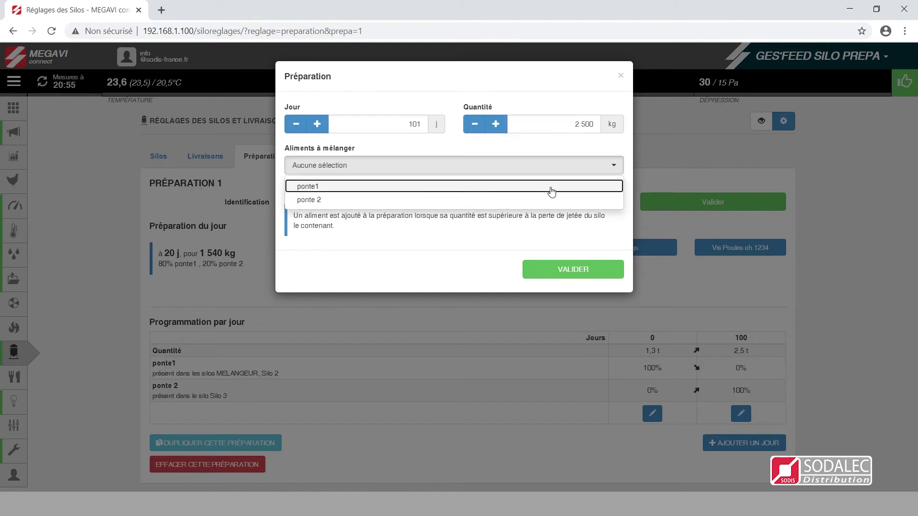
pyautogui.click(568, 203)
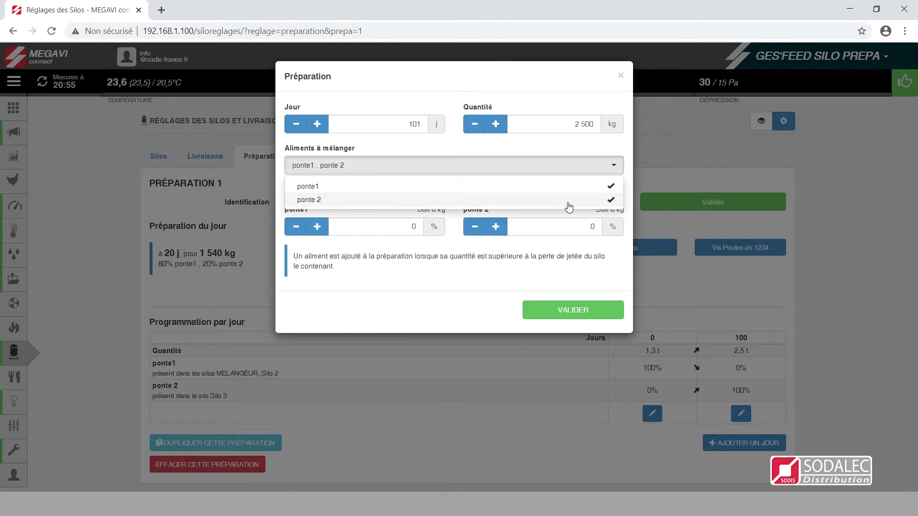
pyautogui.click(453, 241)
# - Set the day 101 mix to 80% ponte1 and 20% ponte 2 and validate the day
pyautogui.click(407, 233)
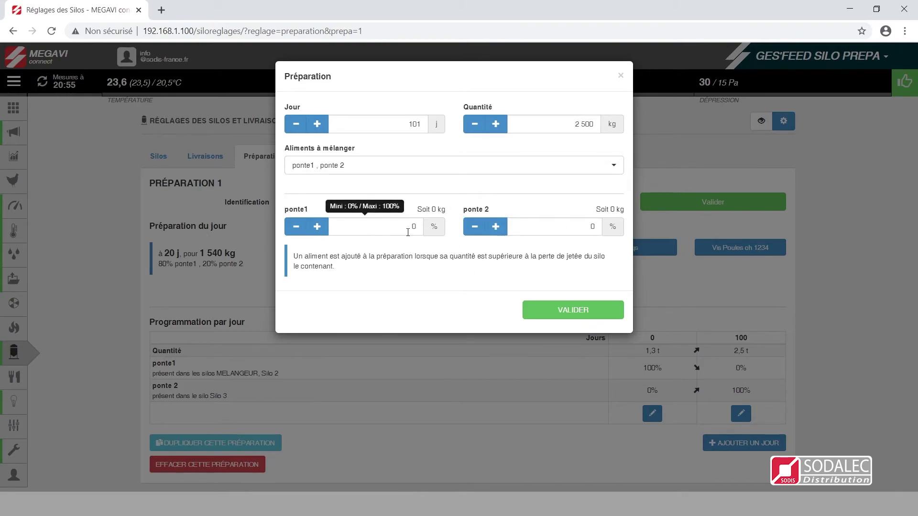
pyautogui.doubleClick(408, 233)
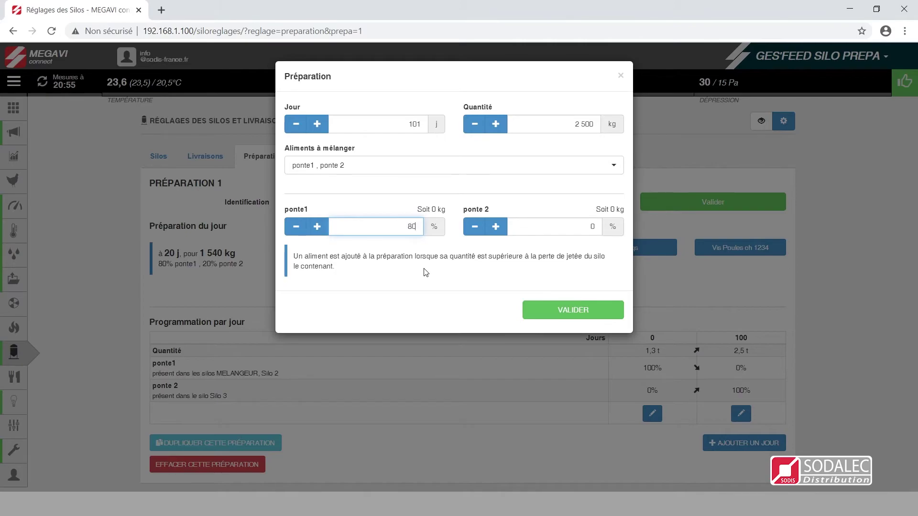
pyautogui.doubleClick(580, 232)
pyautogui.write('2')
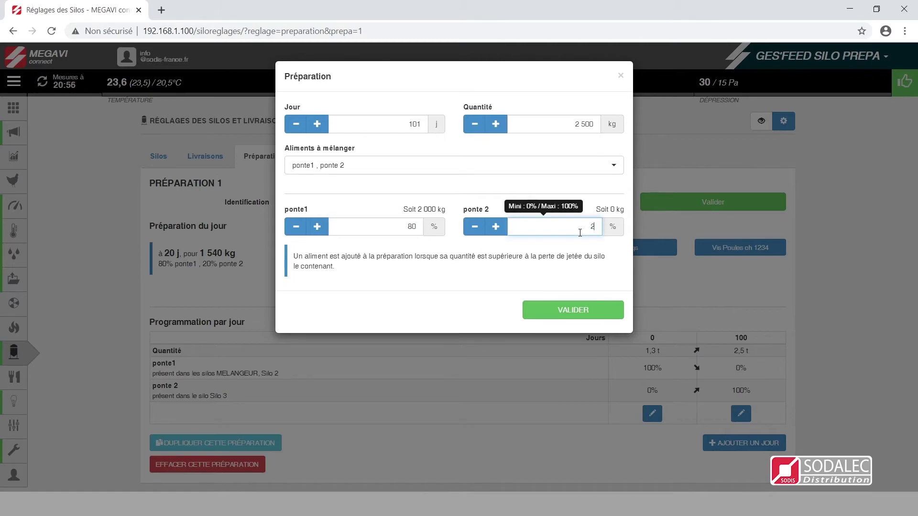
pyautogui.click(572, 249)
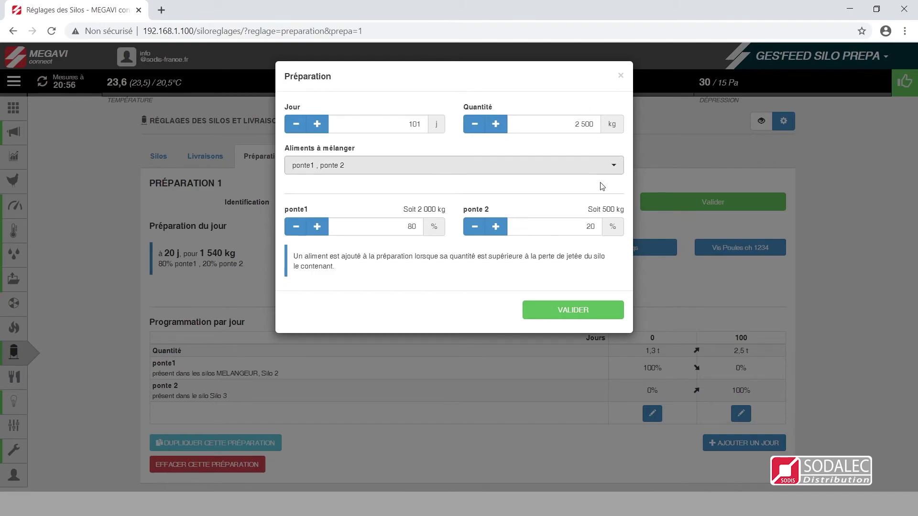
pyautogui.click(575, 313)
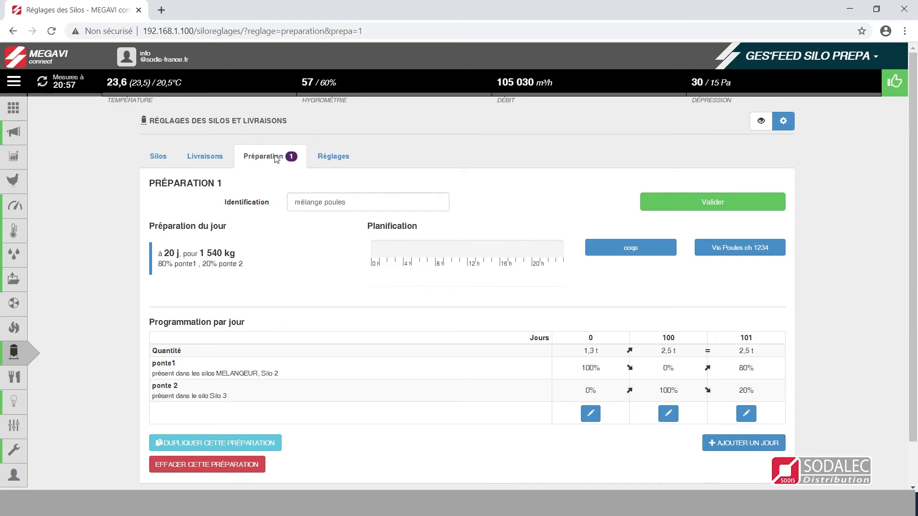
# - Open the Vis Poules ch 1234 schedule and set the new entry's type to Préparation 1
pyautogui.click(739, 248)
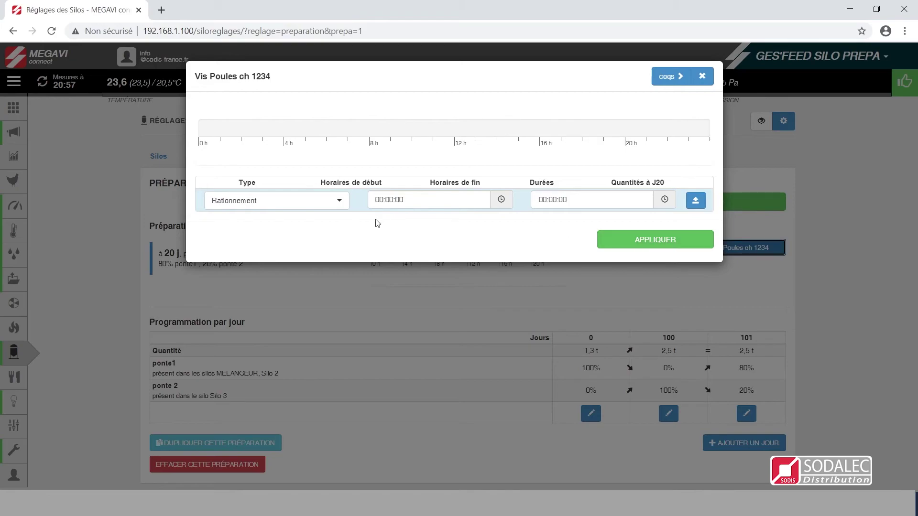
pyautogui.click(343, 205)
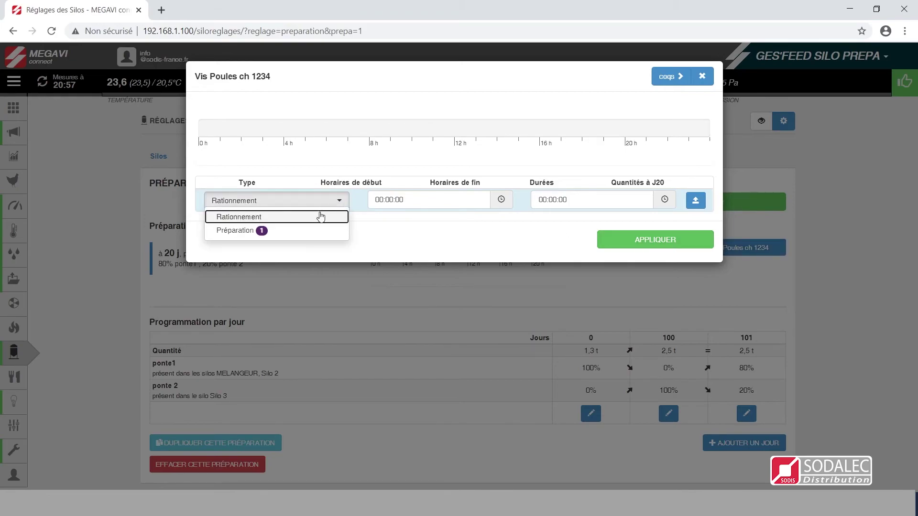
pyautogui.click(266, 232)
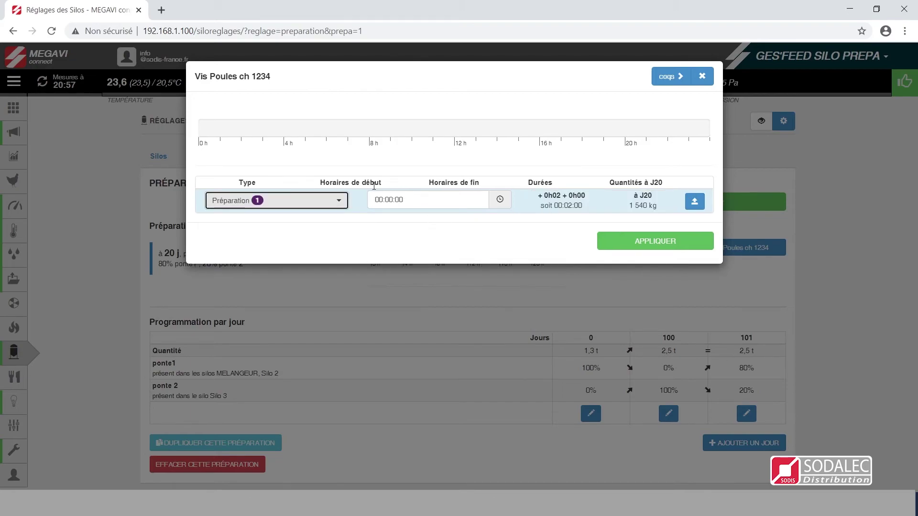
# - Set the preparation entry's start time to 15:00:00 and add it to the schedule
pyautogui.click(500, 201)
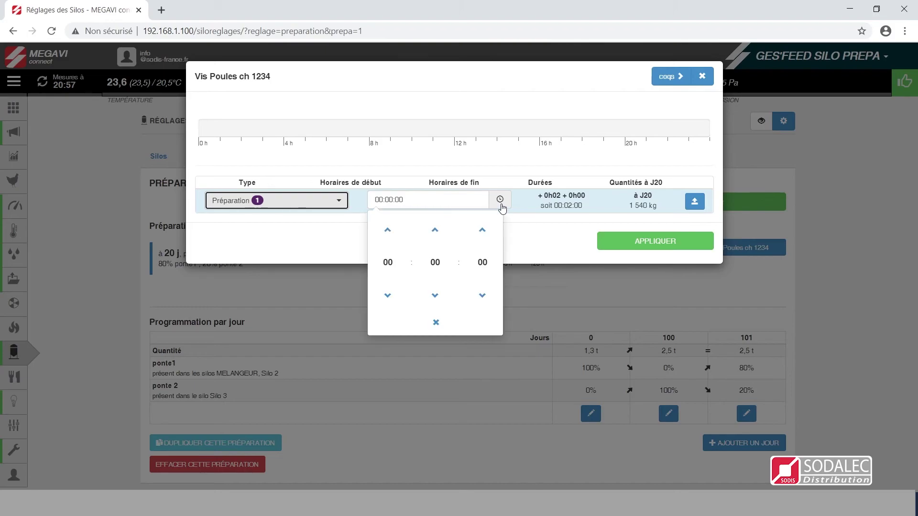
pyautogui.click(387, 263)
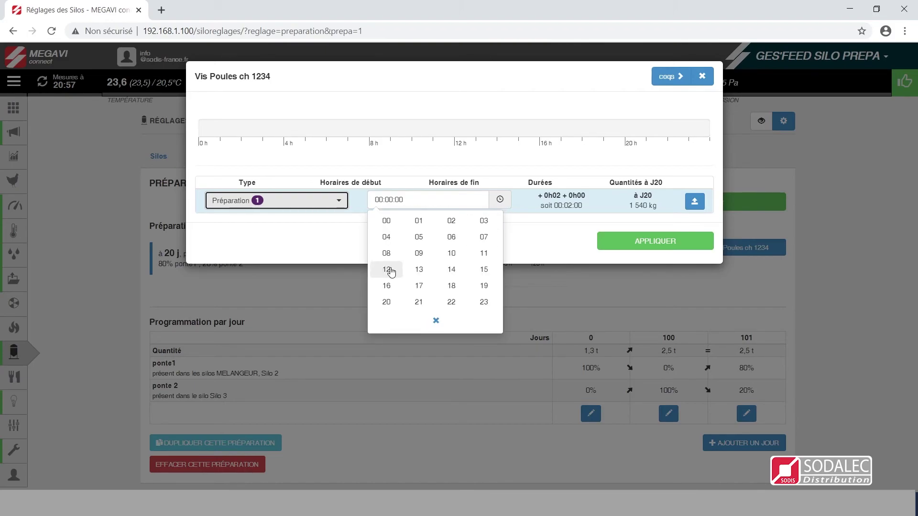
pyautogui.hotkey('alt', 'Down')
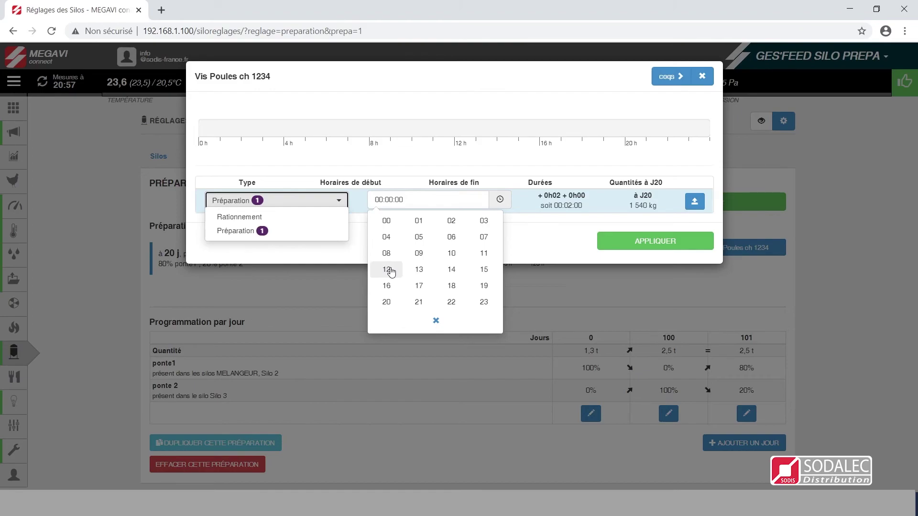
pyautogui.click(388, 270)
pyautogui.click(391, 238)
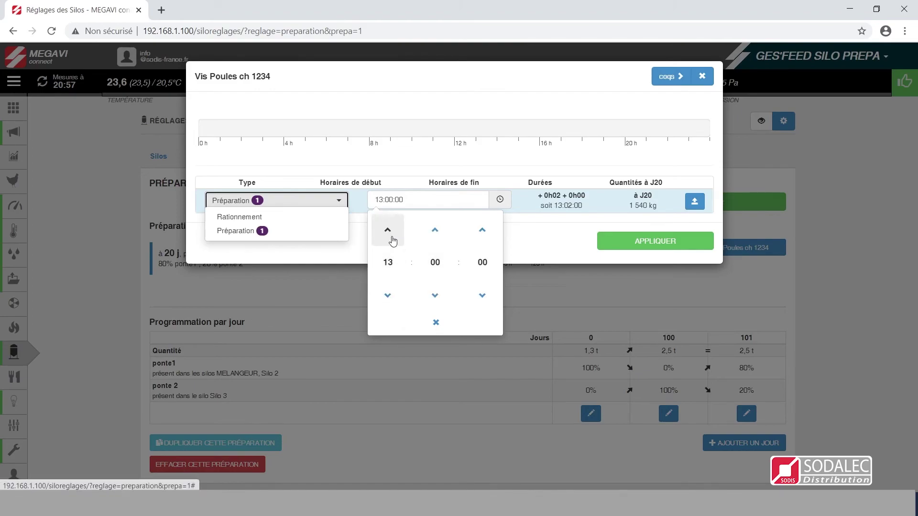
pyautogui.click(388, 230)
pyautogui.click(388, 231)
pyautogui.click(435, 322)
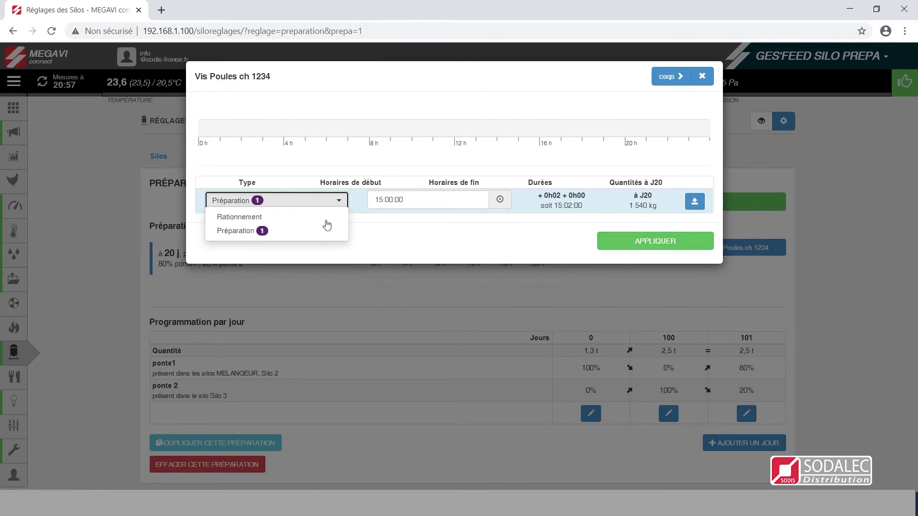
pyautogui.click(271, 233)
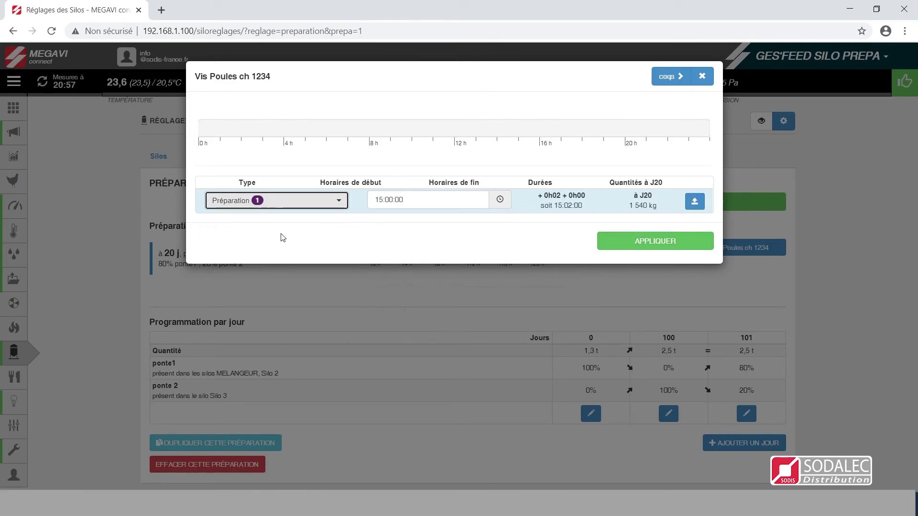
pyautogui.click(691, 202)
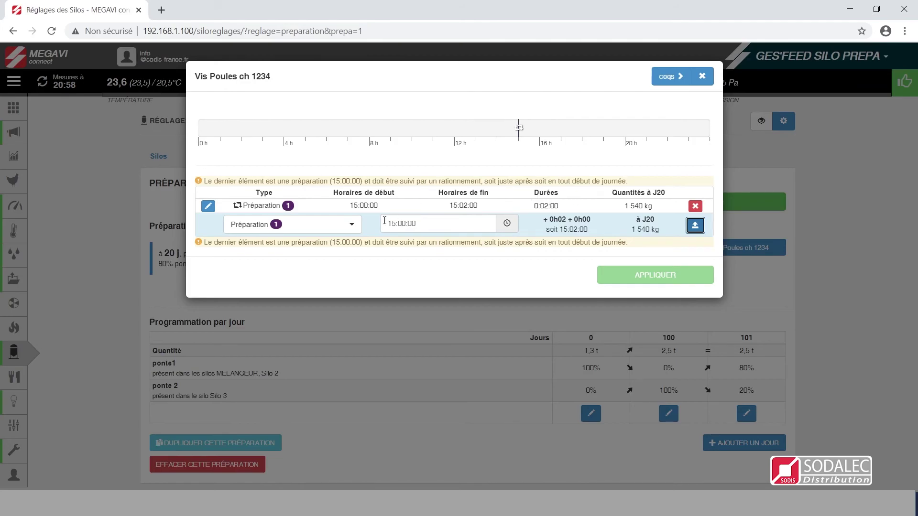
# - Set the next schedule entry's type to Rationnement with a start time of 15:03:00
pyautogui.click(354, 229)
pyautogui.click(306, 242)
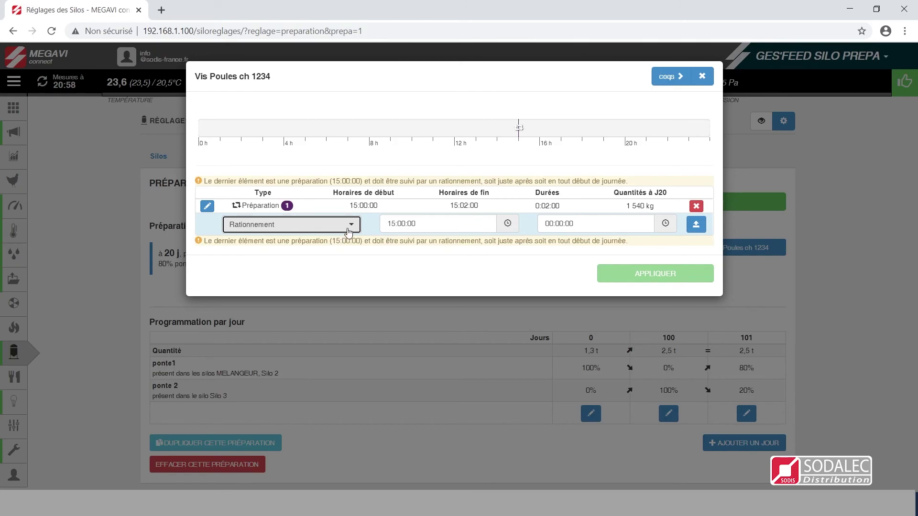
pyautogui.click(508, 224)
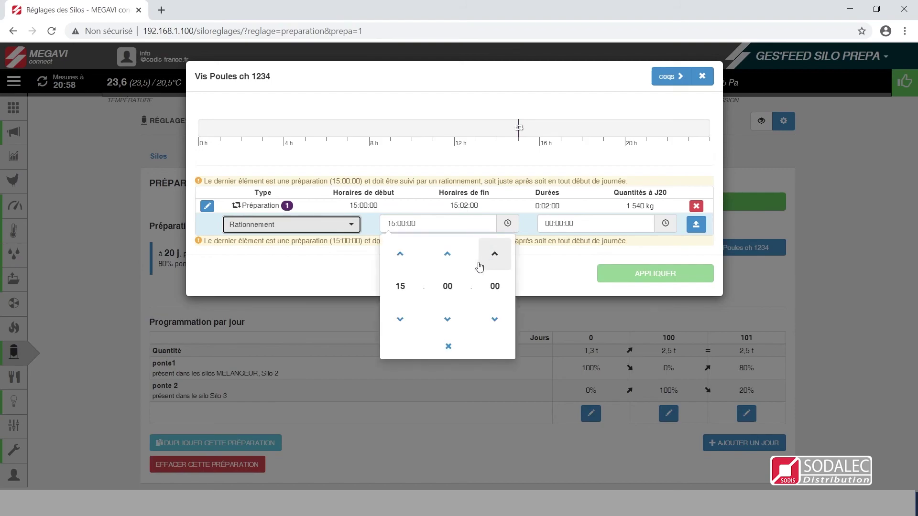
pyautogui.click(447, 254)
pyautogui.click(448, 254)
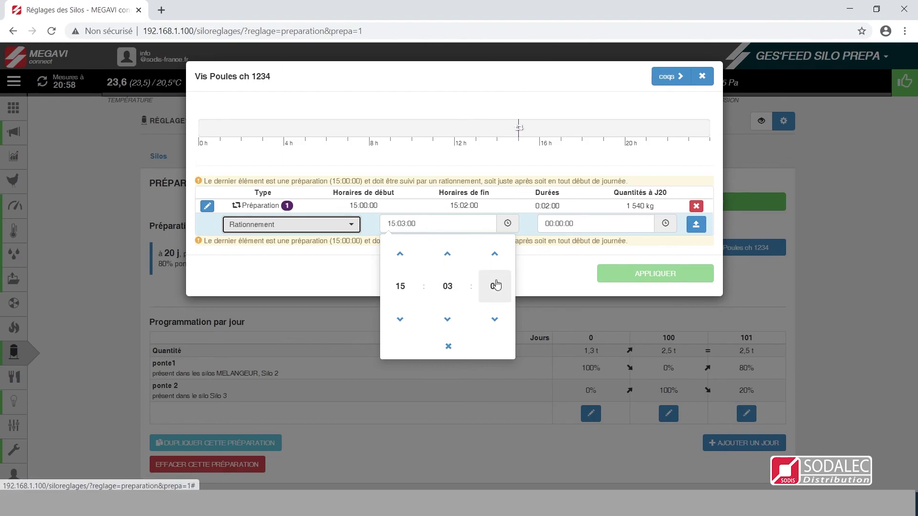
pyautogui.click(448, 348)
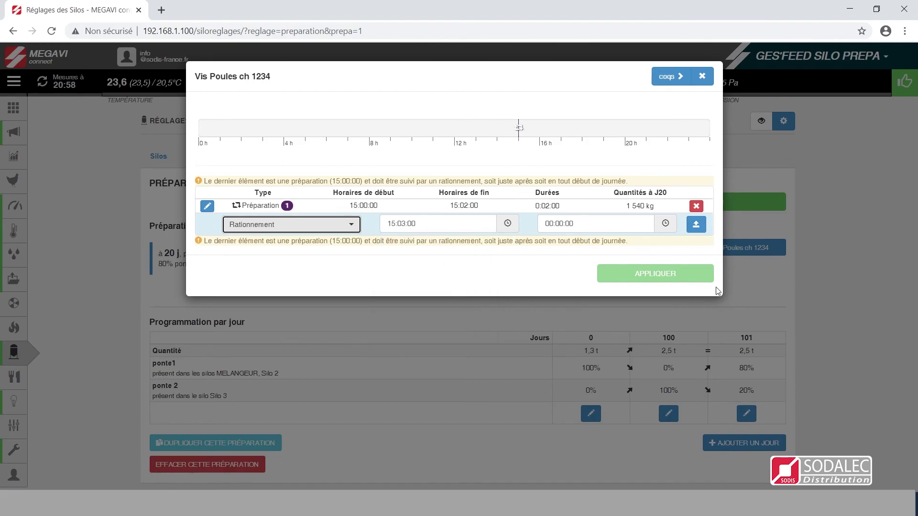
# - Set the Rationnement entry's end time to 15:10:00, add it and apply the Vis Poules ch 1234 schedule
pyautogui.click(665, 223)
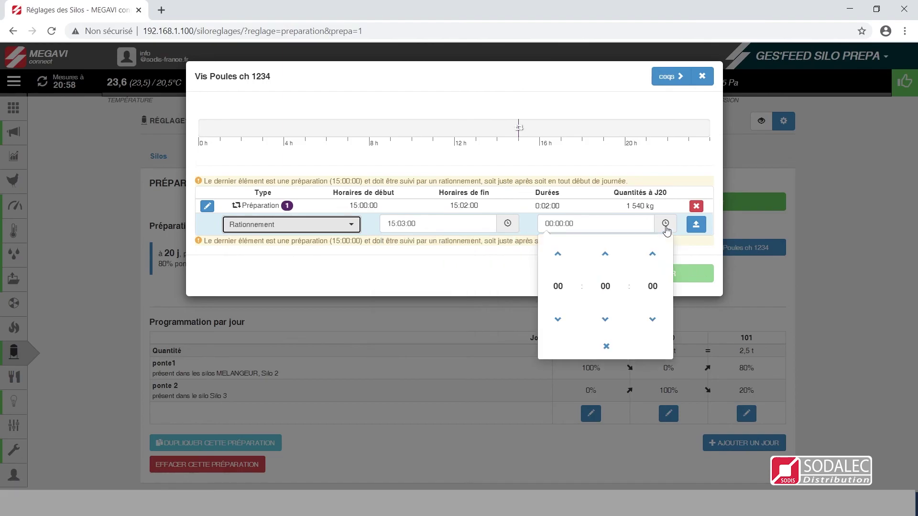
pyautogui.click(558, 288)
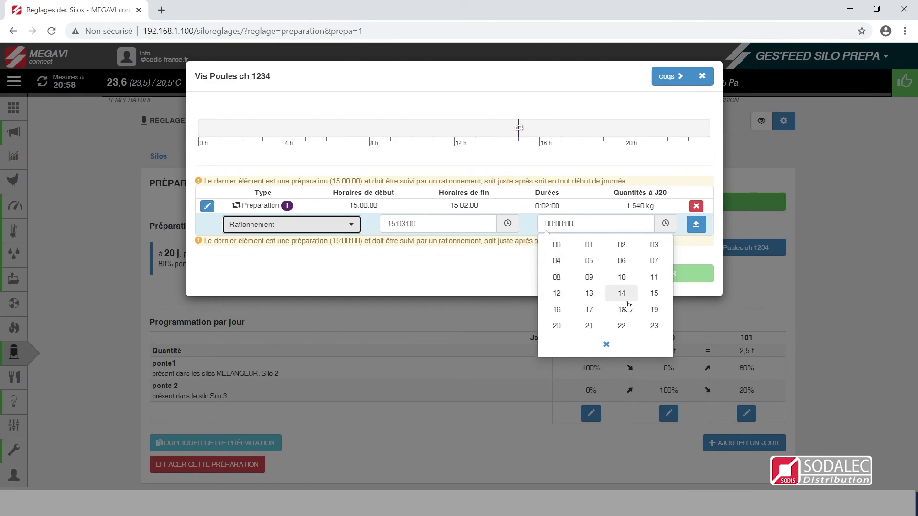
pyautogui.click(654, 296)
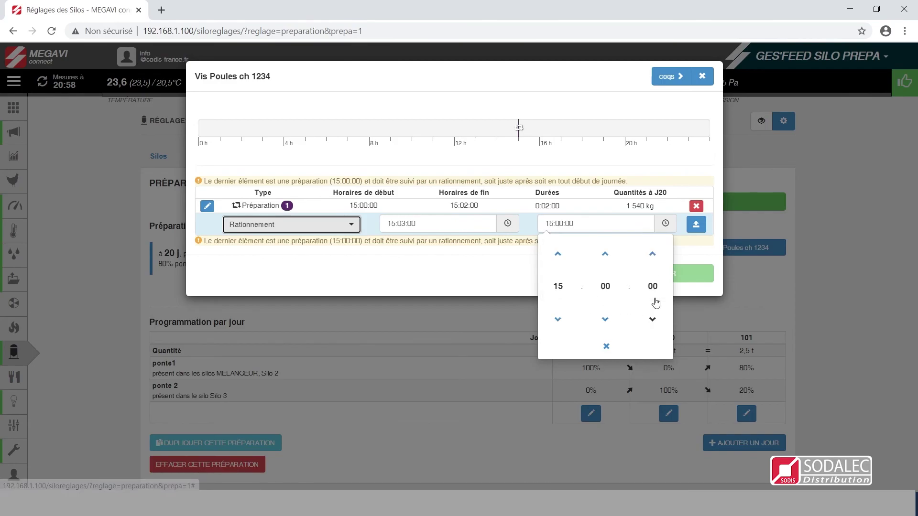
pyautogui.click(605, 286)
pyautogui.click(625, 260)
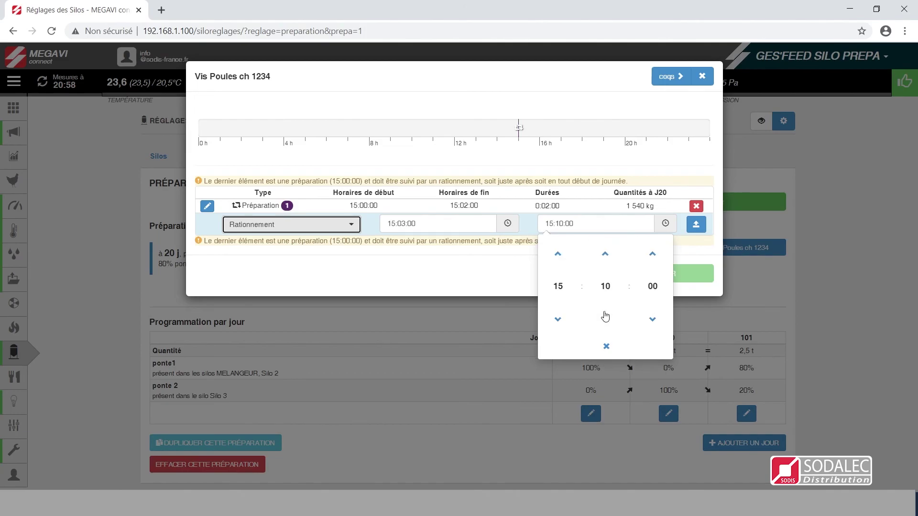
pyautogui.click(605, 346)
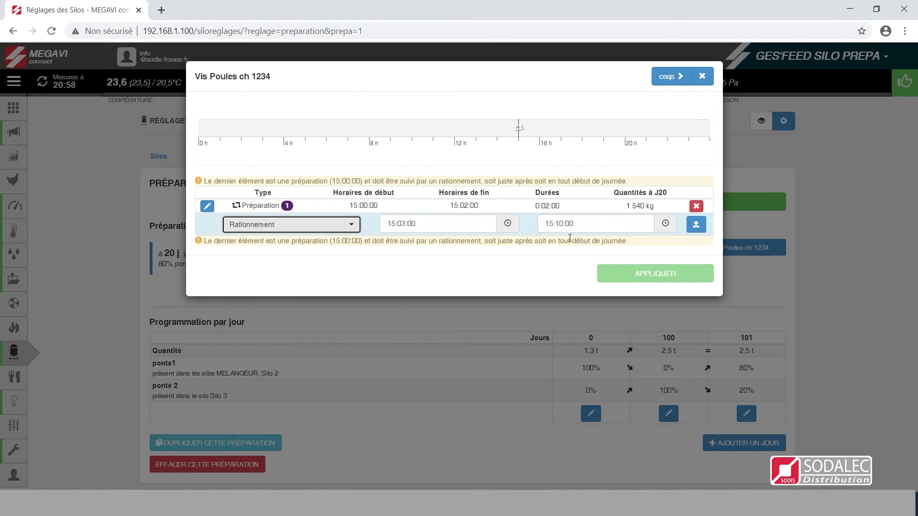
pyautogui.click(696, 225)
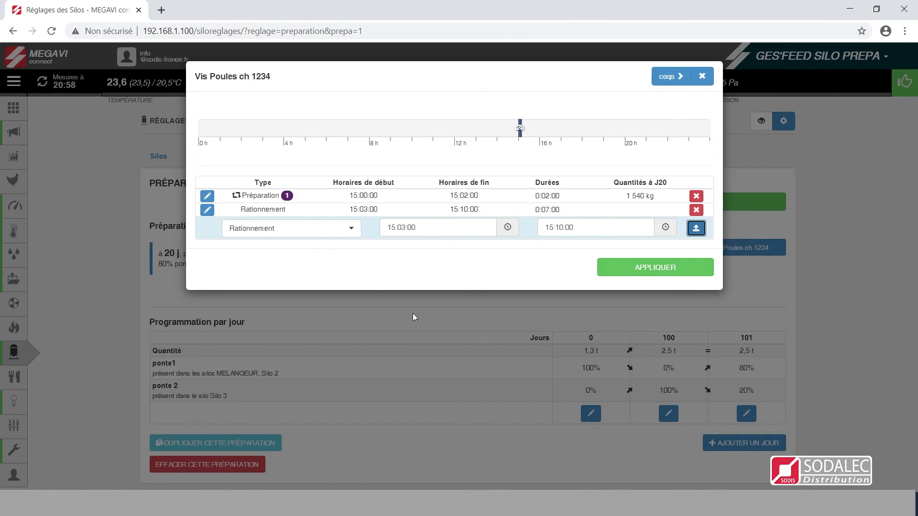
pyautogui.click(636, 276)
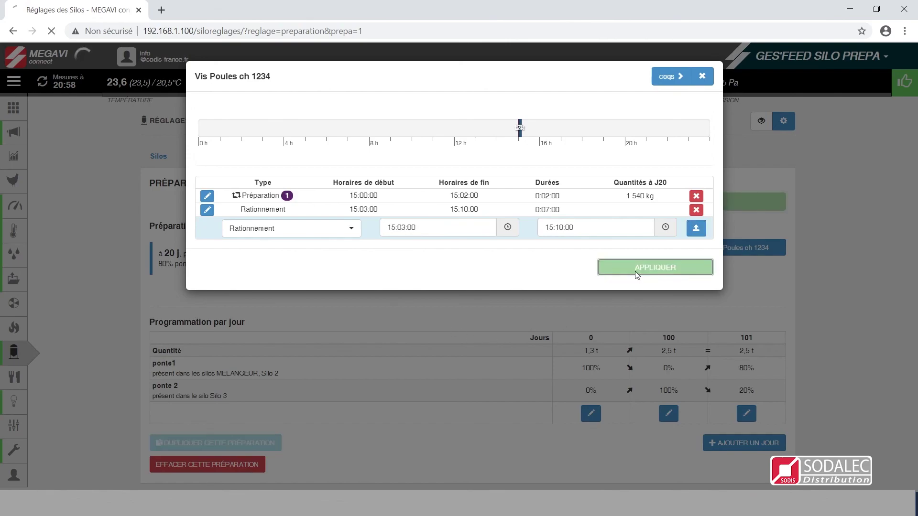